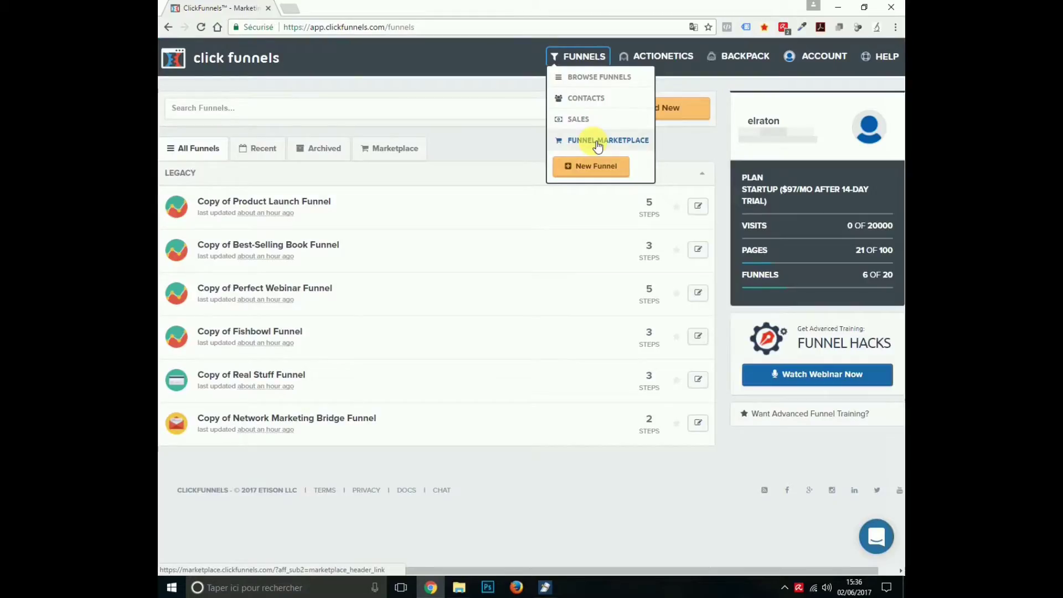
Browse the Funnel Marketplace and open The 'Free Book + Shipping' Trip Wire Funnel template from the sales funnels
{"action": "left_click", "coordinate": [597, 142]}
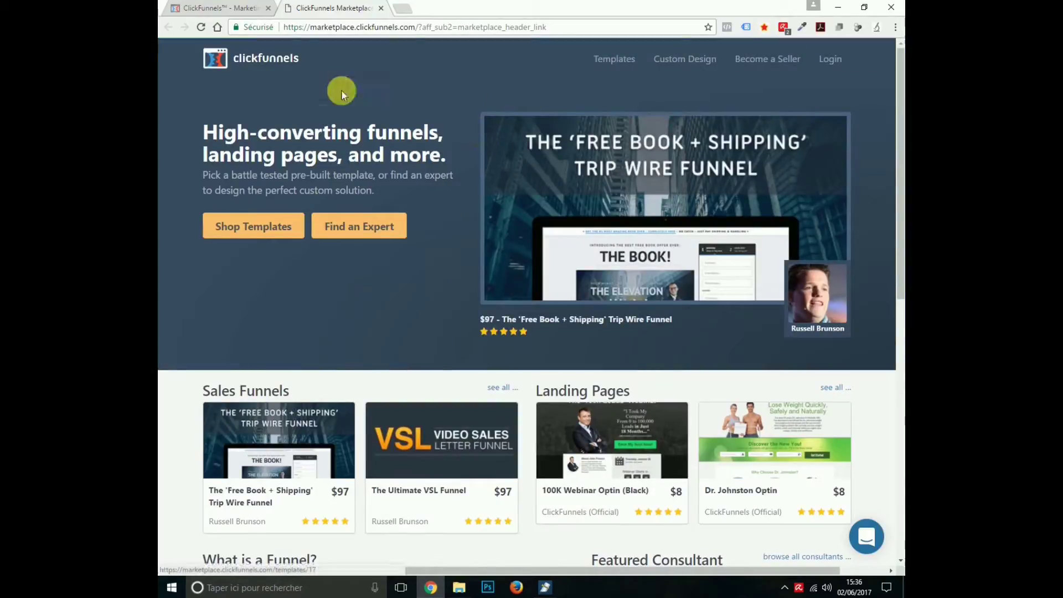
{"action": "scroll", "coordinate": [183, 128], "scroll_direction": "down", "scroll_amount": 3}
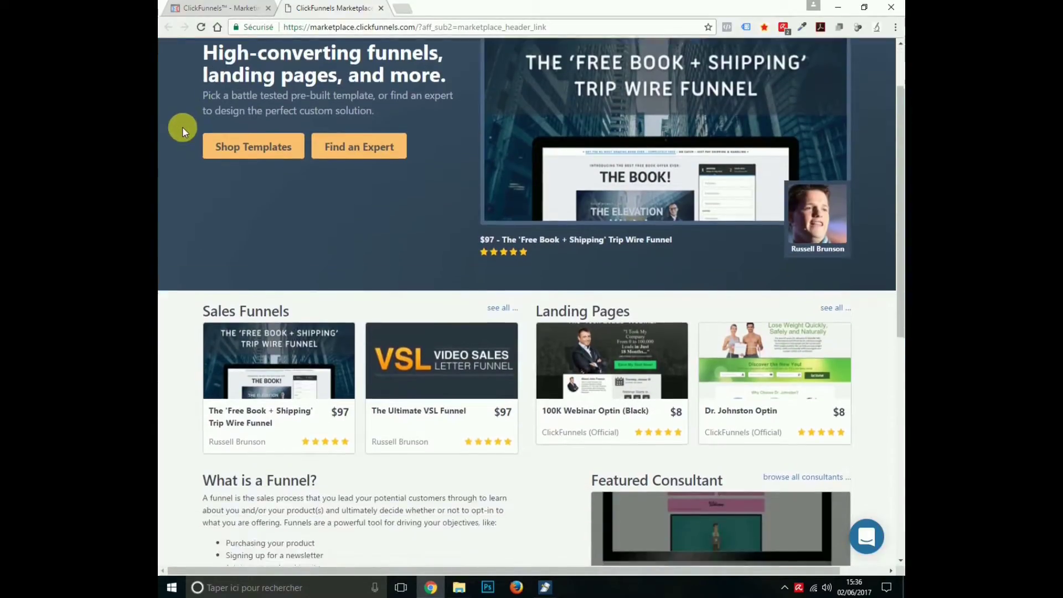
{"action": "scroll", "coordinate": [183, 127], "scroll_direction": "down", "scroll_amount": 2}
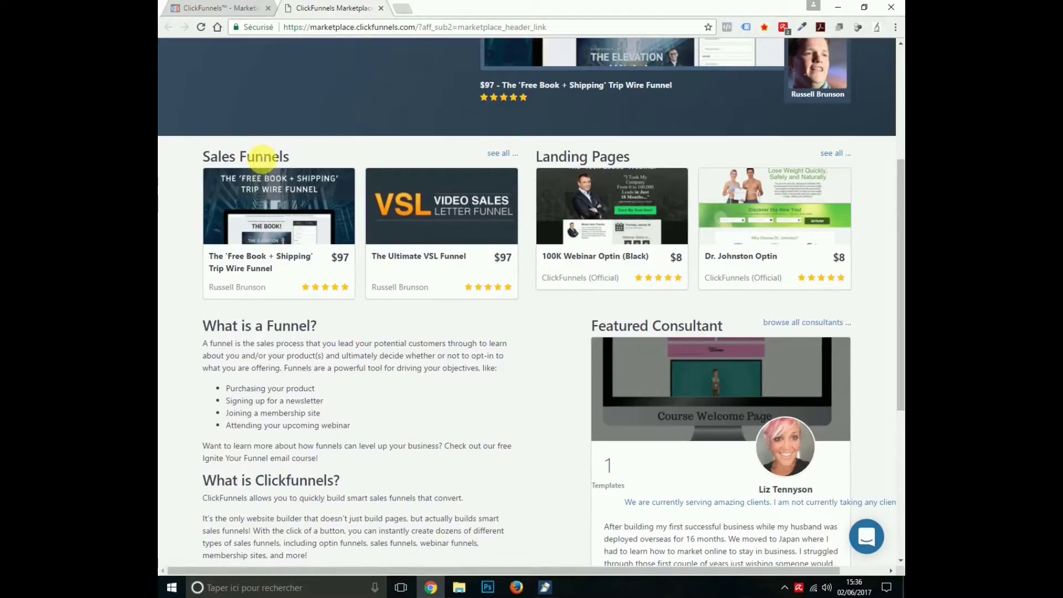
{"action": "left_click", "coordinate": [282, 256]}
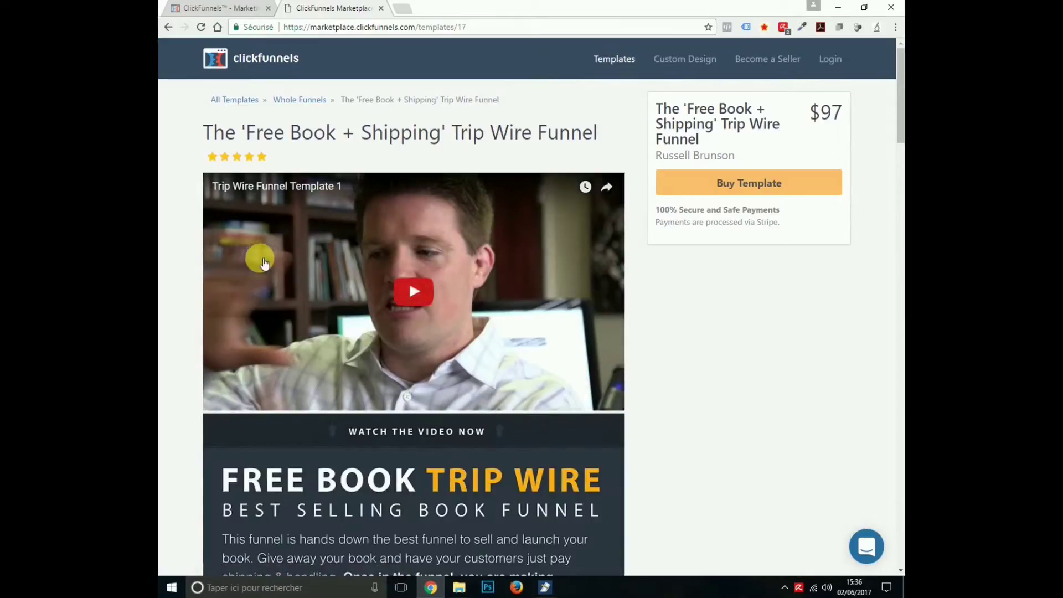
View the purchase options for the trip wire funnel template and dismiss the login prompt
{"action": "mouse_move", "coordinate": [900, 94]}
{"action": "left_mouse_down"}
{"action": "mouse_move", "coordinate": [898, 460]}
{"action": "mouse_move", "coordinate": [898, 94]}
{"action": "left_mouse_up"}
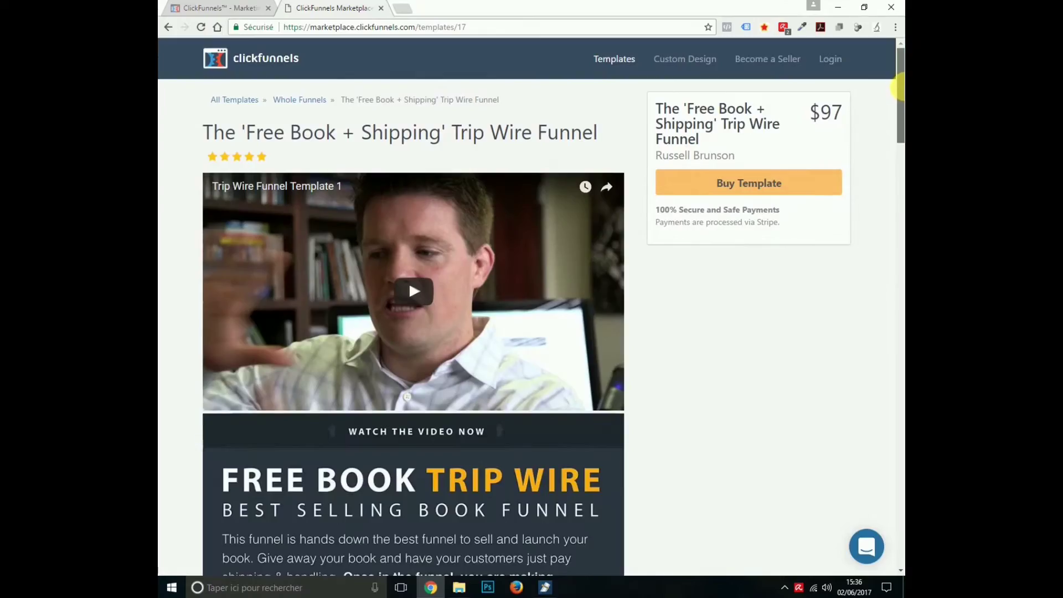
{"action": "left_click", "coordinate": [793, 179]}
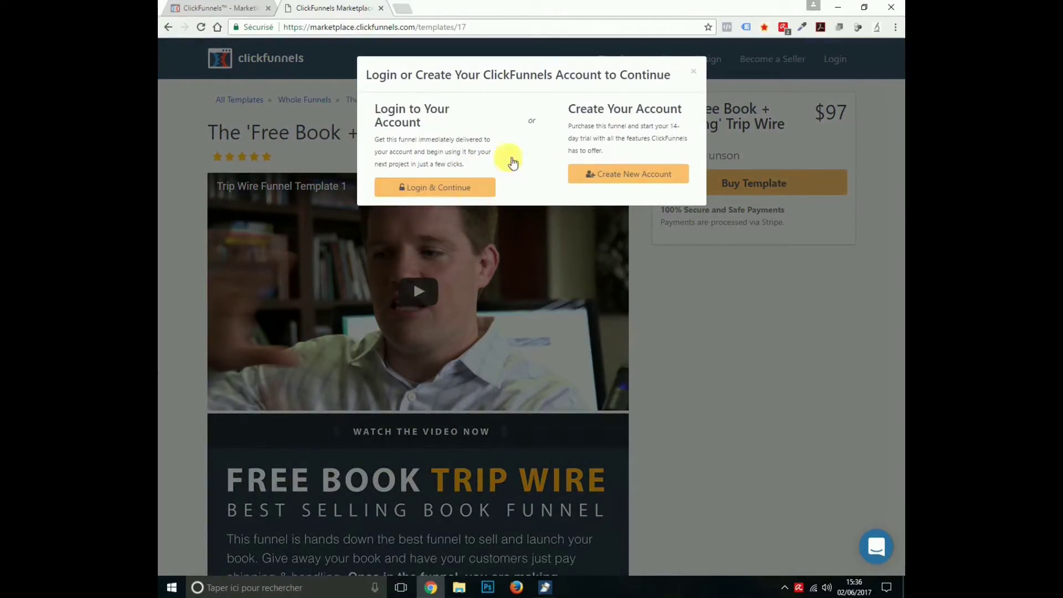
{"action": "left_click", "coordinate": [693, 71]}
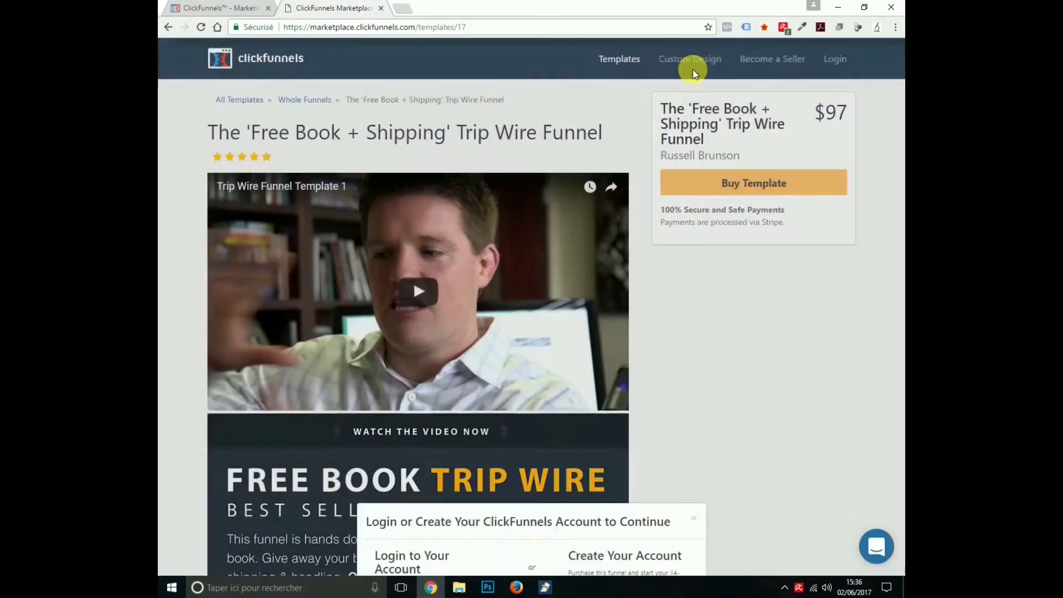
Switch back to the ClickFunnels account, check the funnels purchased in the marketplace, and return to the list of all funnels
{"action": "left_click", "coordinate": [191, 7]}
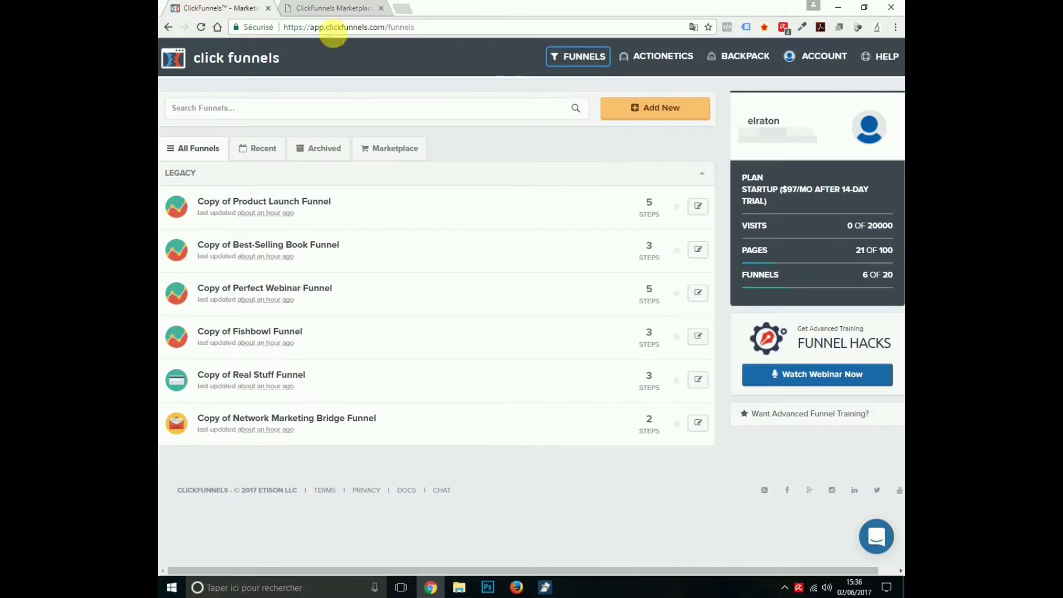
{"action": "left_click", "coordinate": [407, 156]}
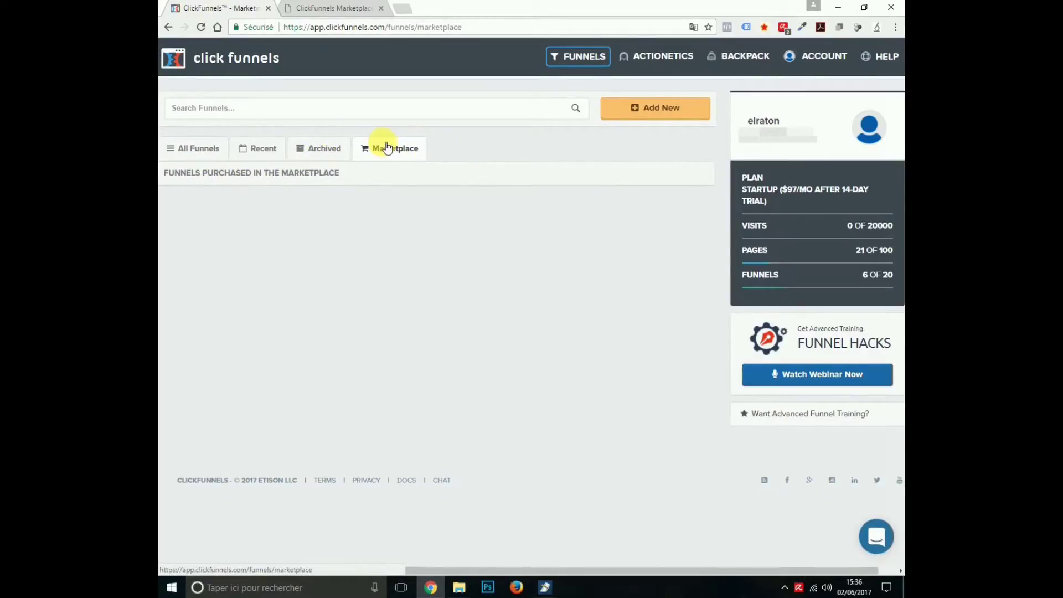
{"action": "left_click", "coordinate": [185, 151]}
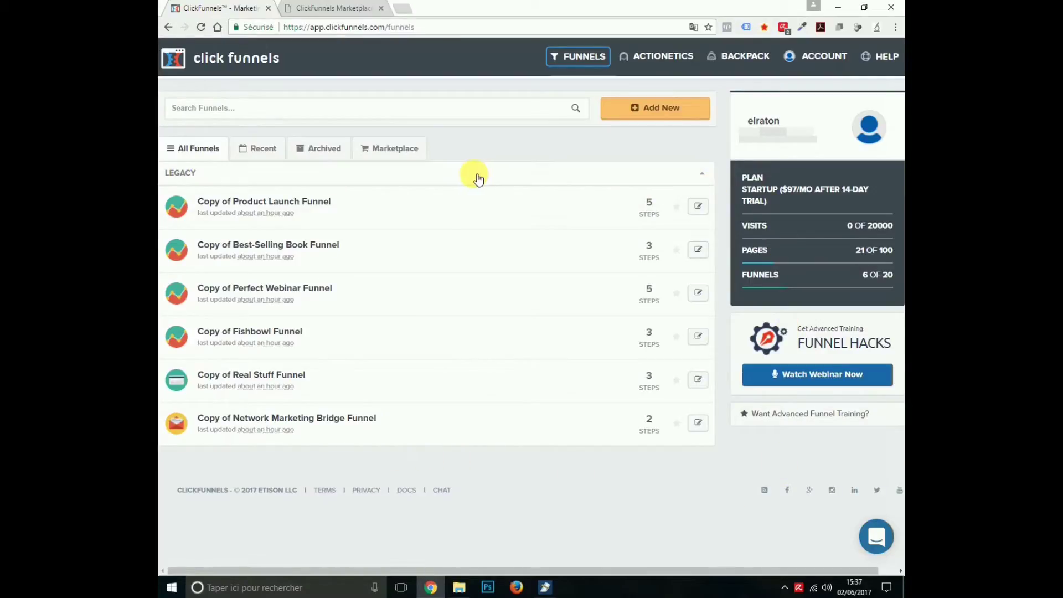
Open Copy of Product Launch Funnel and look through its Video 1, Video 2 and Squeeze Page steps
{"action": "left_click", "coordinate": [299, 204]}
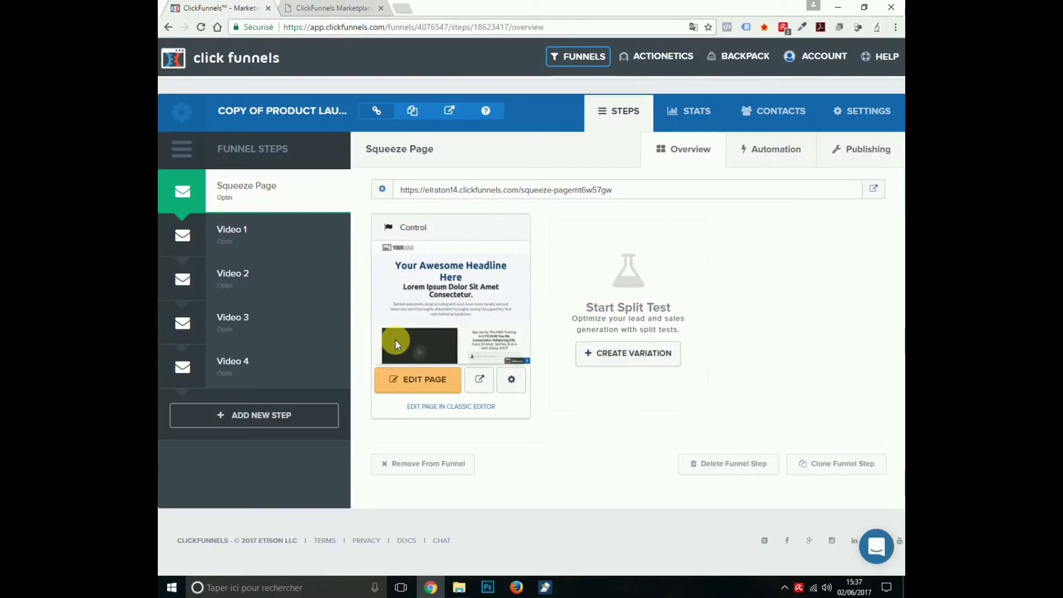
{"action": "left_click", "coordinate": [257, 231]}
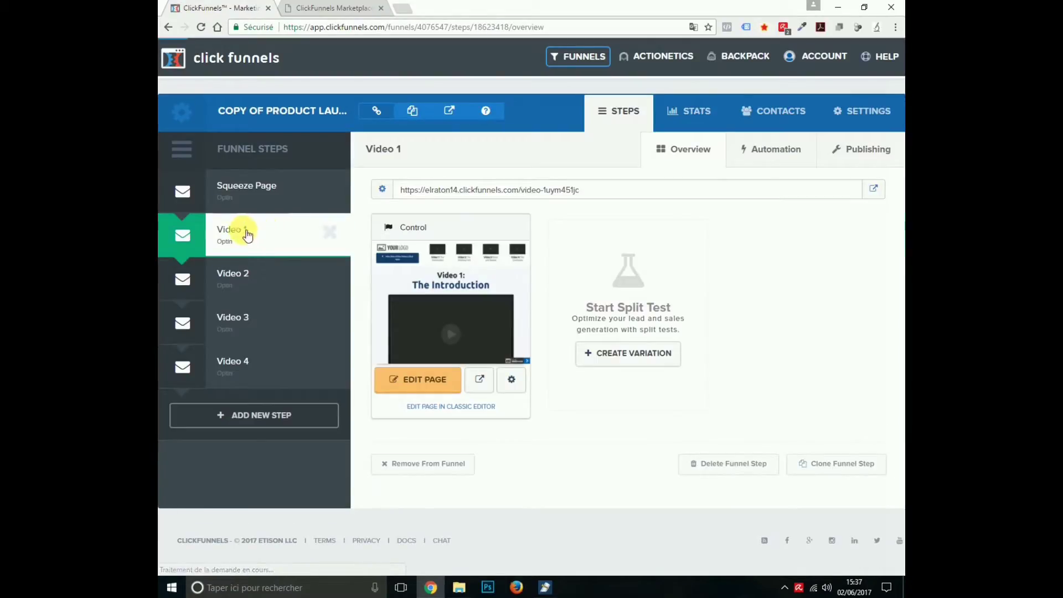
{"action": "left_click", "coordinate": [267, 278]}
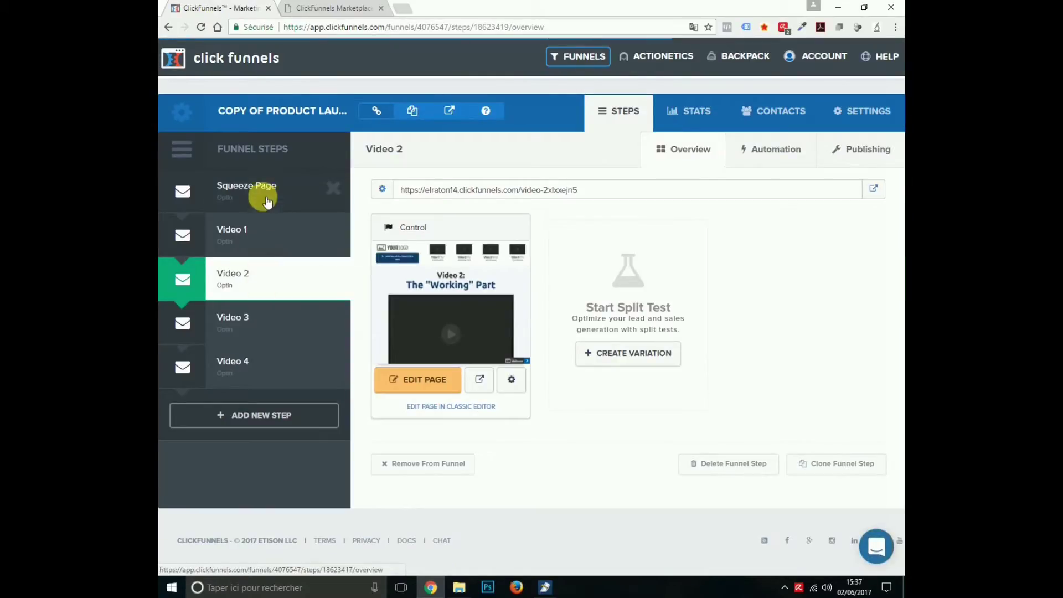
{"action": "left_click", "coordinate": [262, 188]}
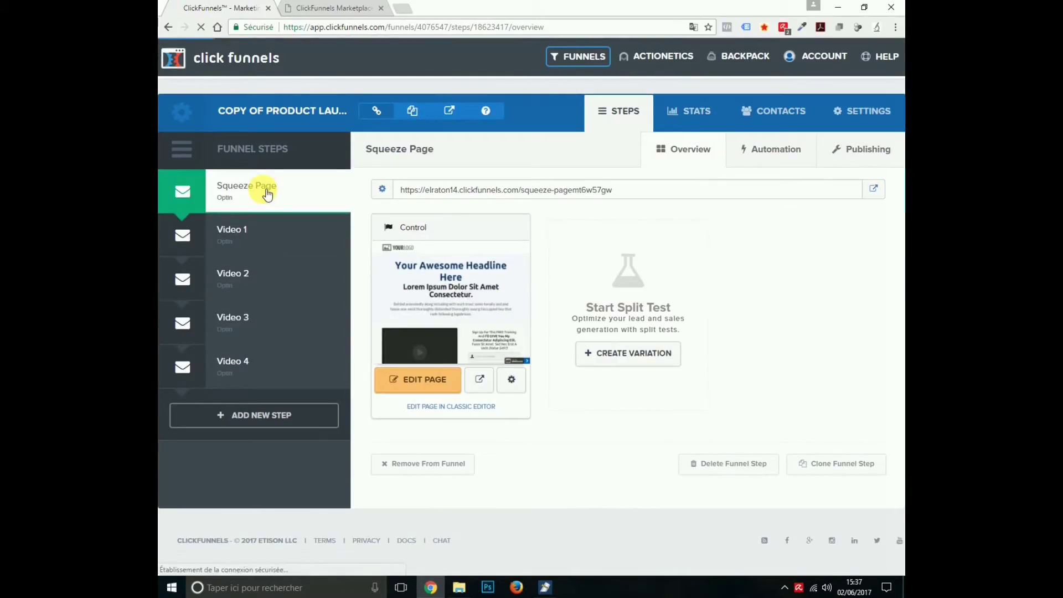
Open the Squeeze Page in the page editor, look over its layout from headline to footer, and return to the funnel overview
{"action": "left_click", "coordinate": [416, 390]}
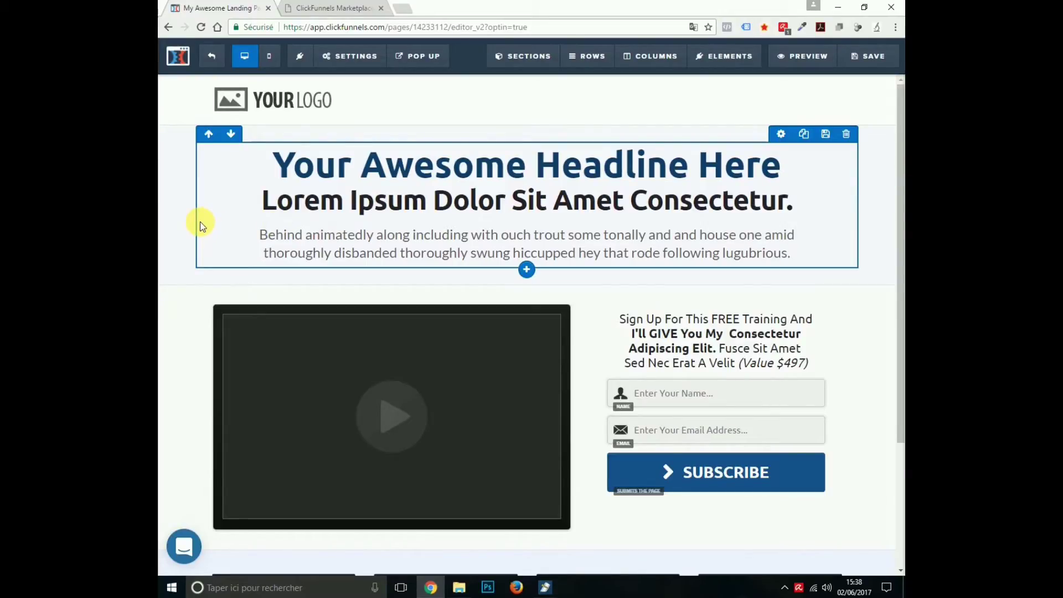
{"action": "left_click_drag", "start_coordinate": [899, 197], "coordinate": [898, 320]}
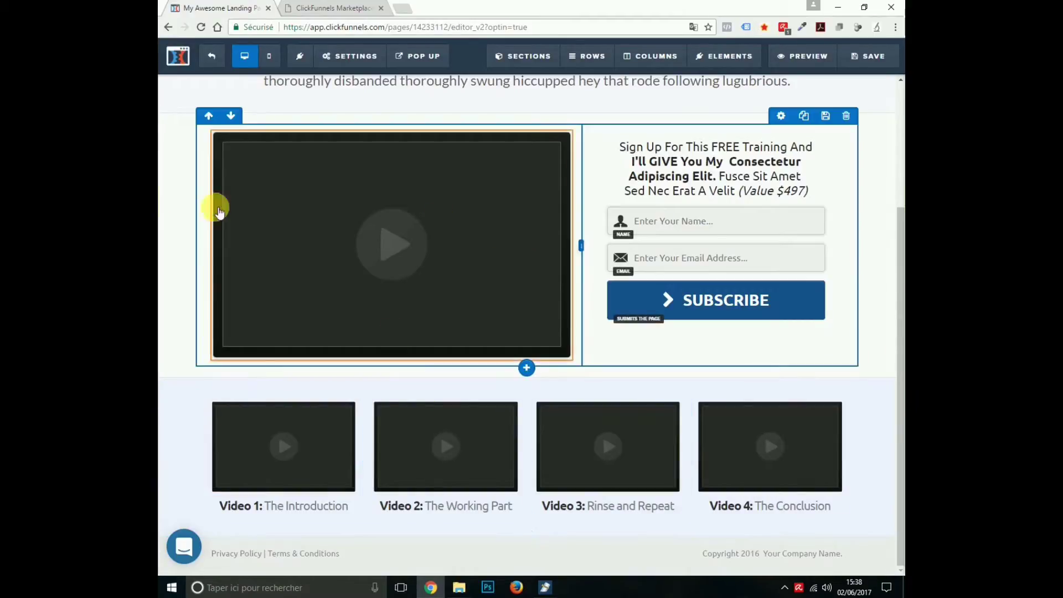
{"action": "scroll", "coordinate": [462, 238], "scroll_direction": "up", "scroll_amount": 2}
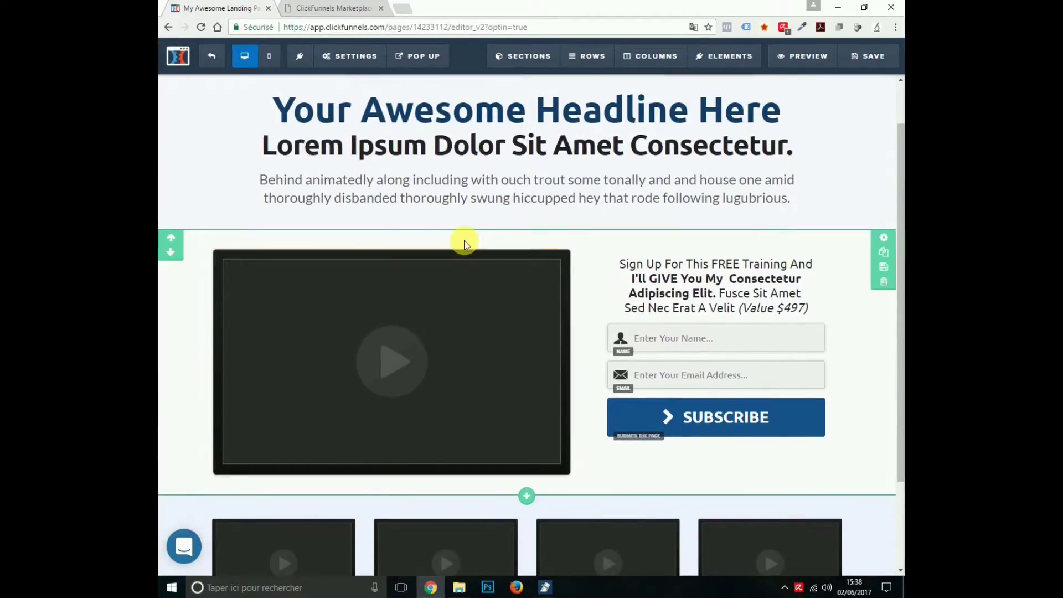
{"action": "scroll", "coordinate": [463, 243], "scroll_direction": "up", "scroll_amount": 1}
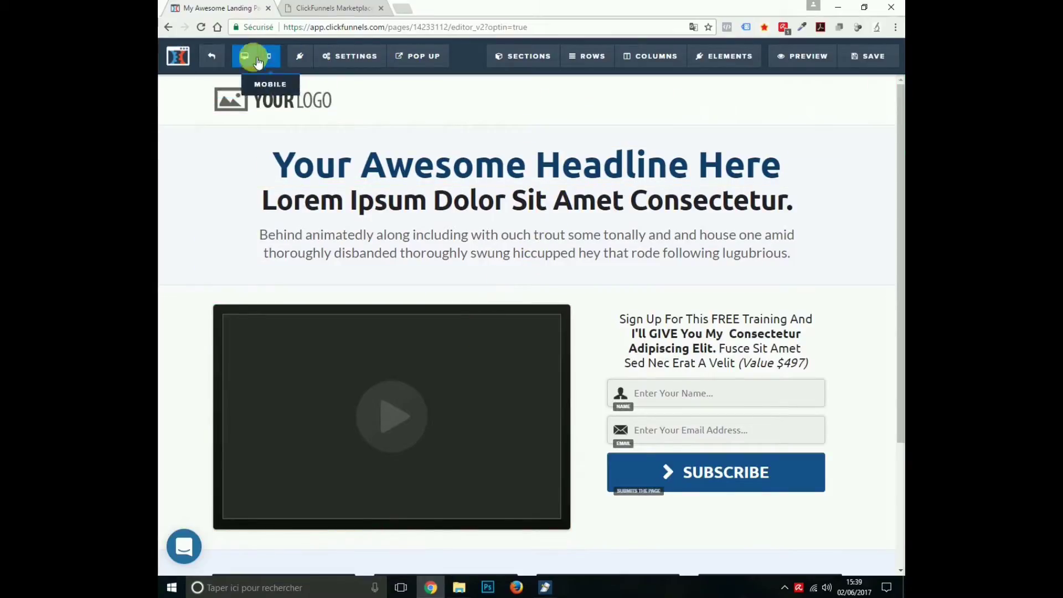
{"action": "left_click", "coordinate": [225, 59]}
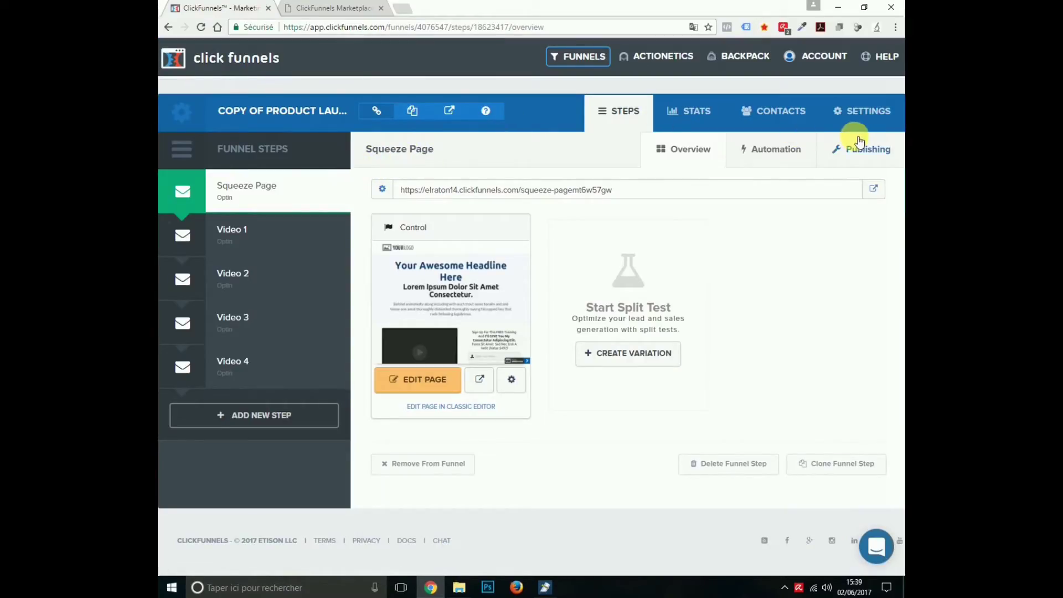
Review the product launch funnel's pageview and opt-in statistics and its collected contacts
{"action": "left_click", "coordinate": [698, 111]}
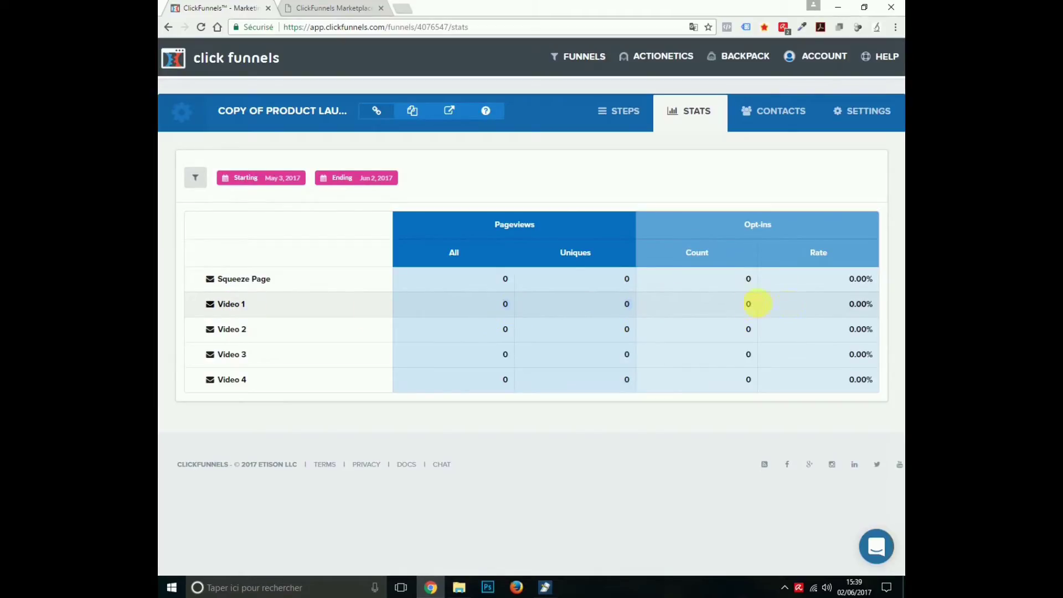
{"action": "double_click", "coordinate": [862, 304]}
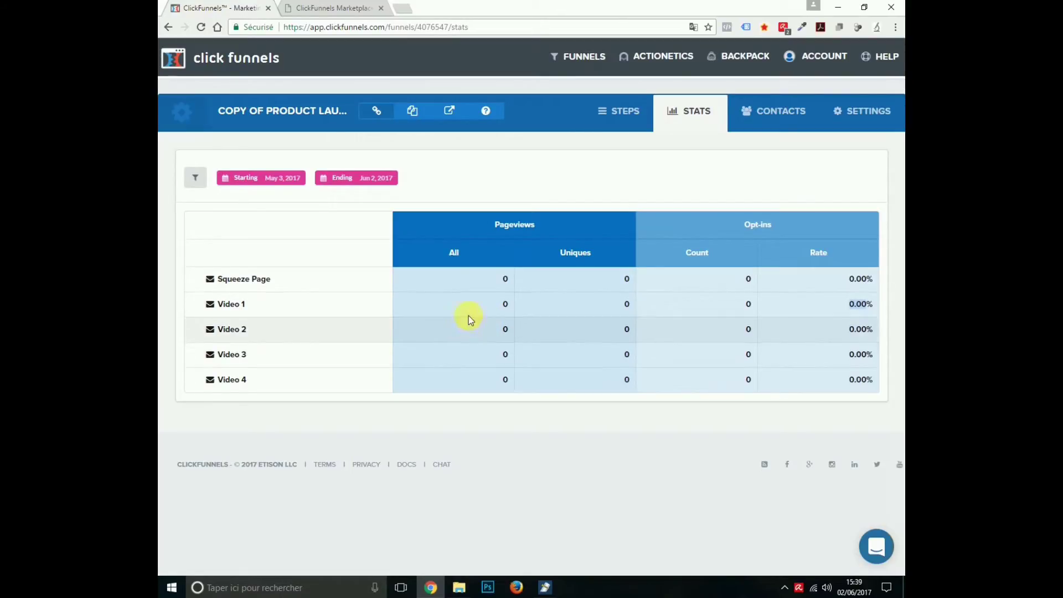
{"action": "left_click", "coordinate": [784, 112]}
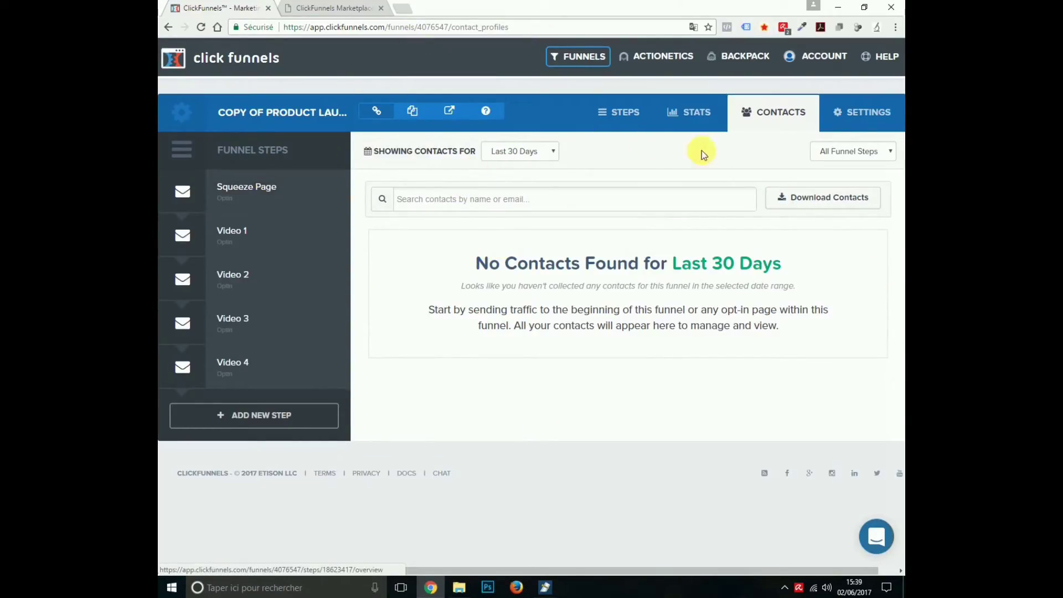
Open the product launch funnel's settings, show and select its share URL, and close the sharing dialog
{"action": "left_click", "coordinate": [853, 109]}
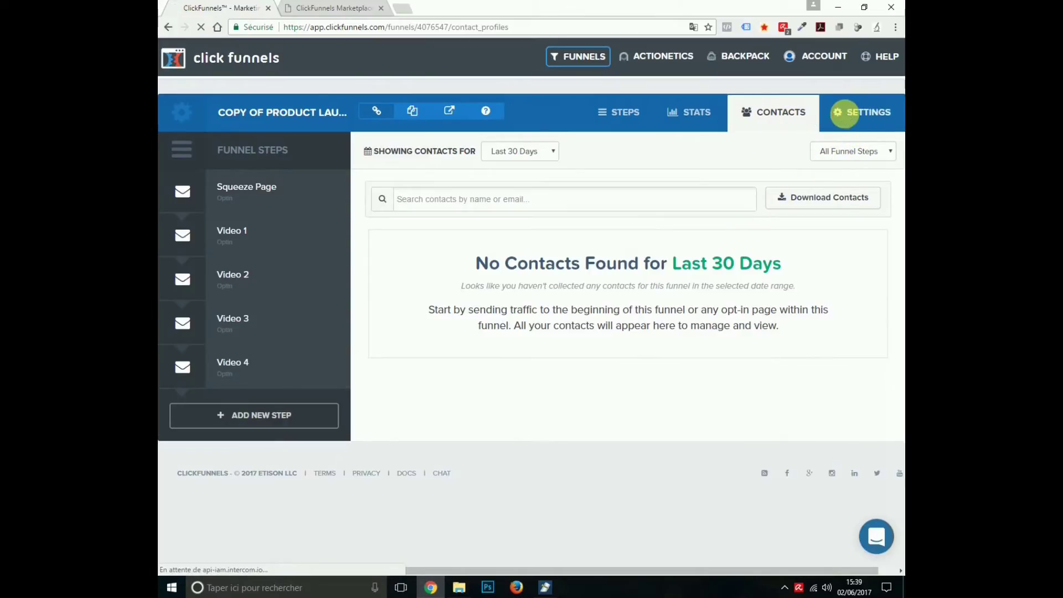
{"action": "left_click_drag", "start_coordinate": [899, 116], "coordinate": [898, 74]}
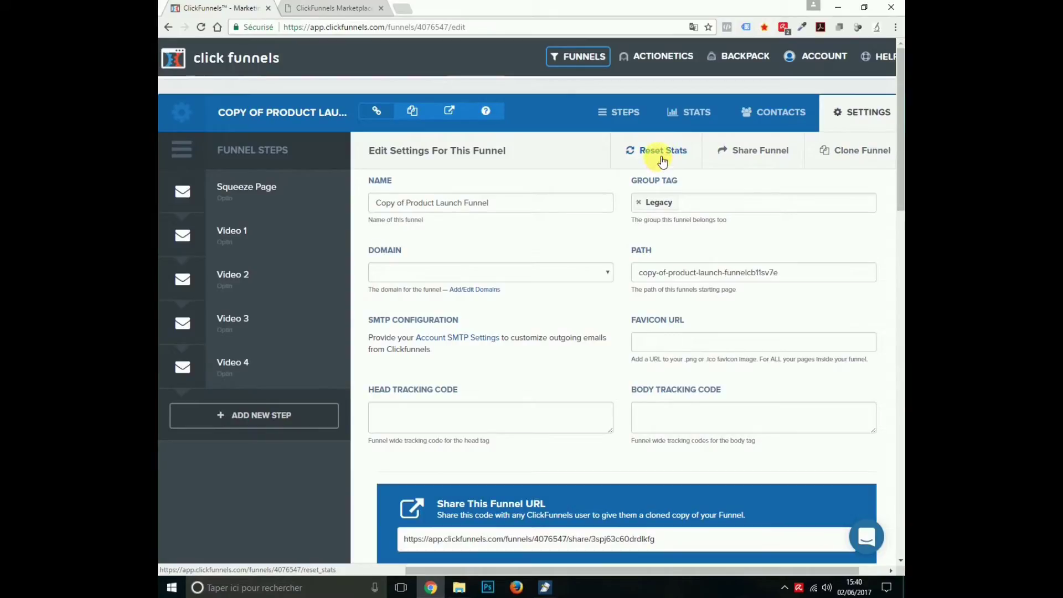
{"action": "left_click", "coordinate": [744, 157]}
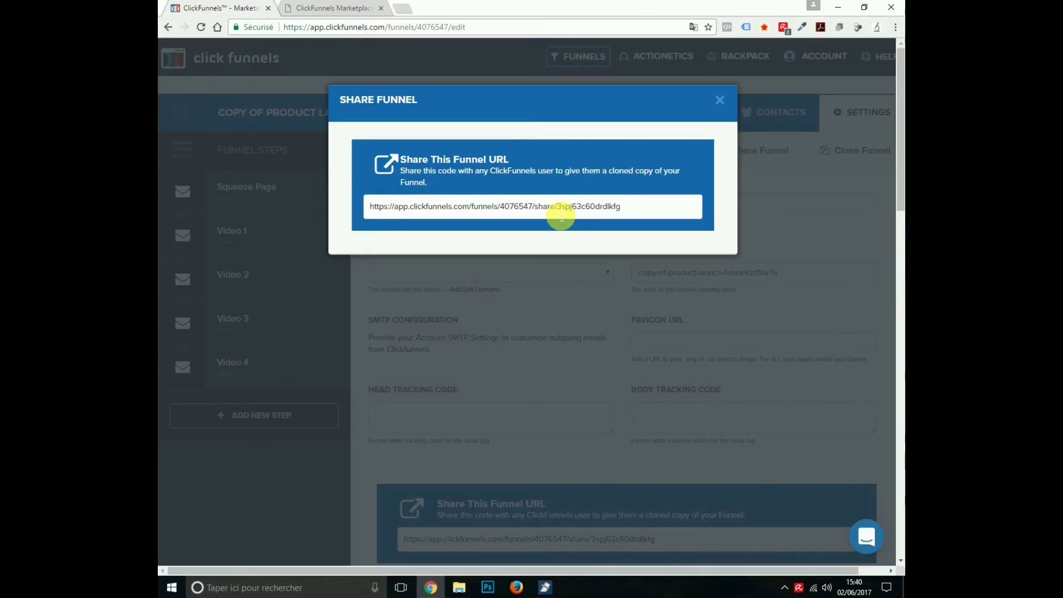
{"action": "left_click", "coordinate": [561, 216]}
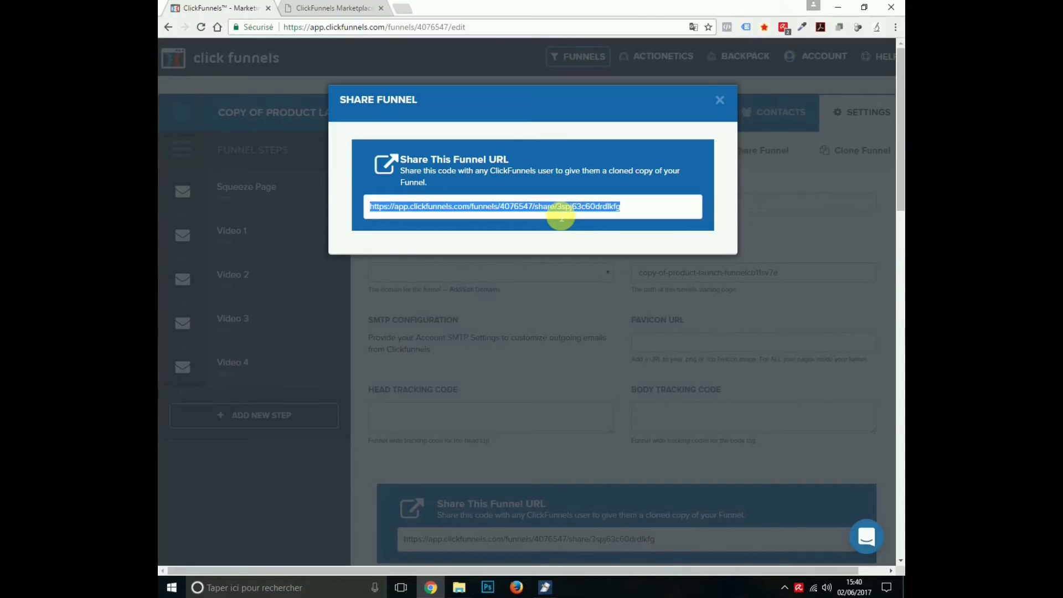
{"action": "right_click", "coordinate": [557, 212]}
{"action": "left_click", "coordinate": [587, 220]}
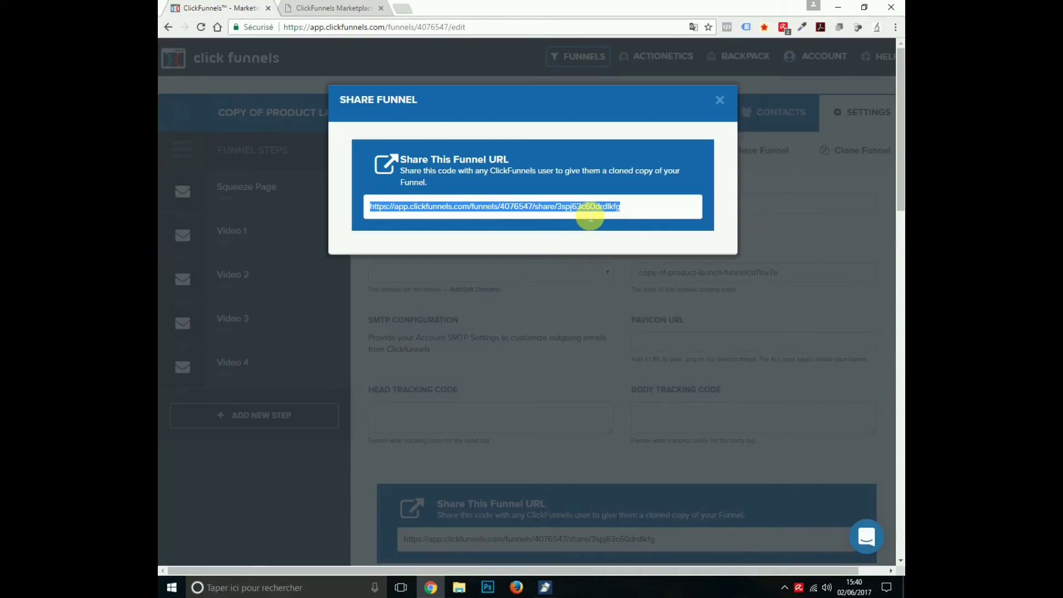
{"action": "left_click", "coordinate": [720, 100]}
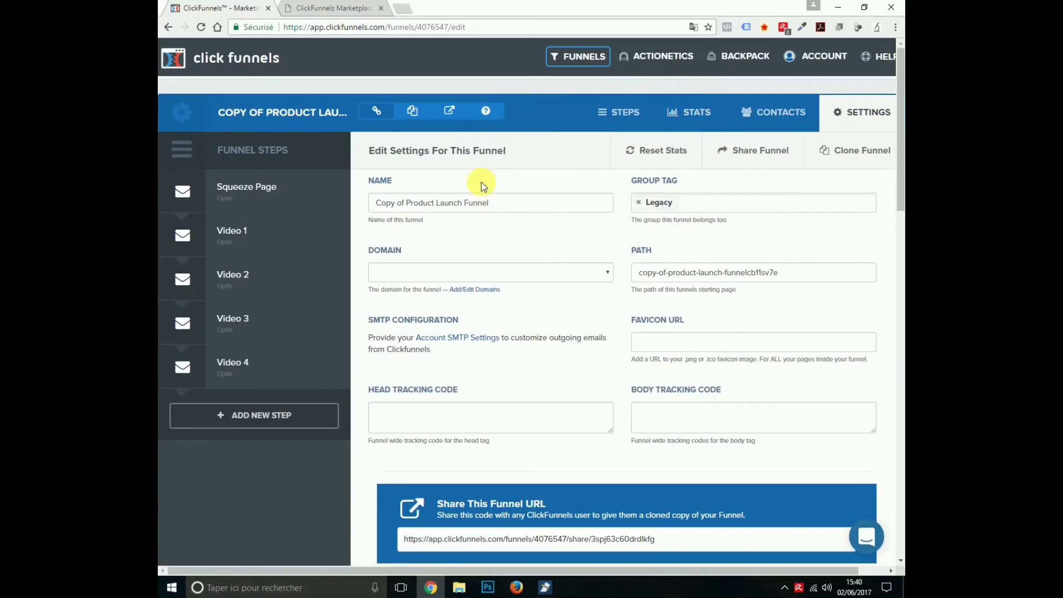
View the Squeeze Page step's overview with its split test option, and return to the list of all funnels
{"action": "mouse_move", "coordinate": [322, 219]}
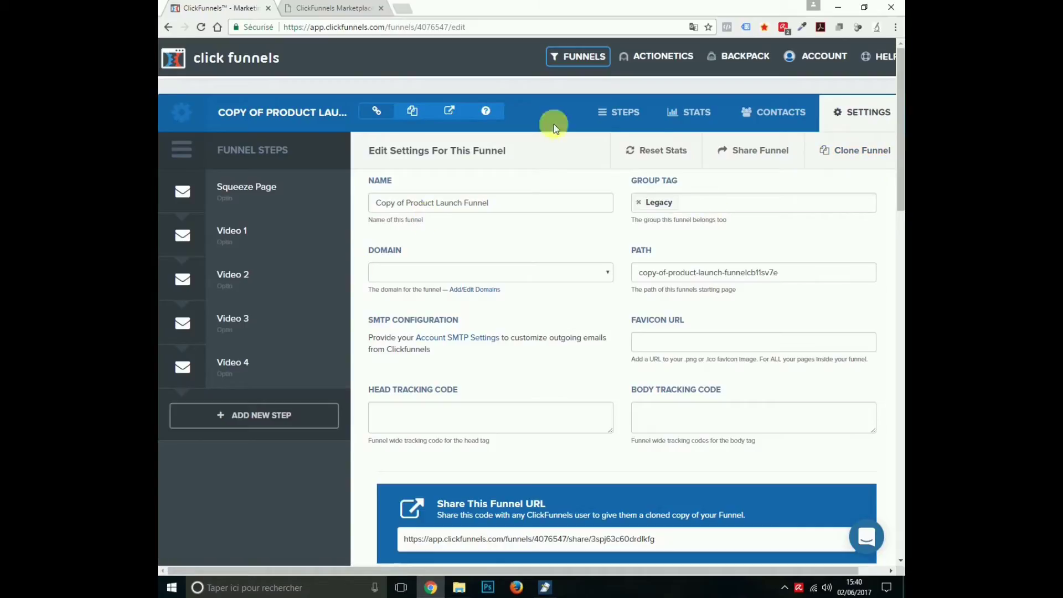
{"action": "left_click", "coordinate": [613, 119]}
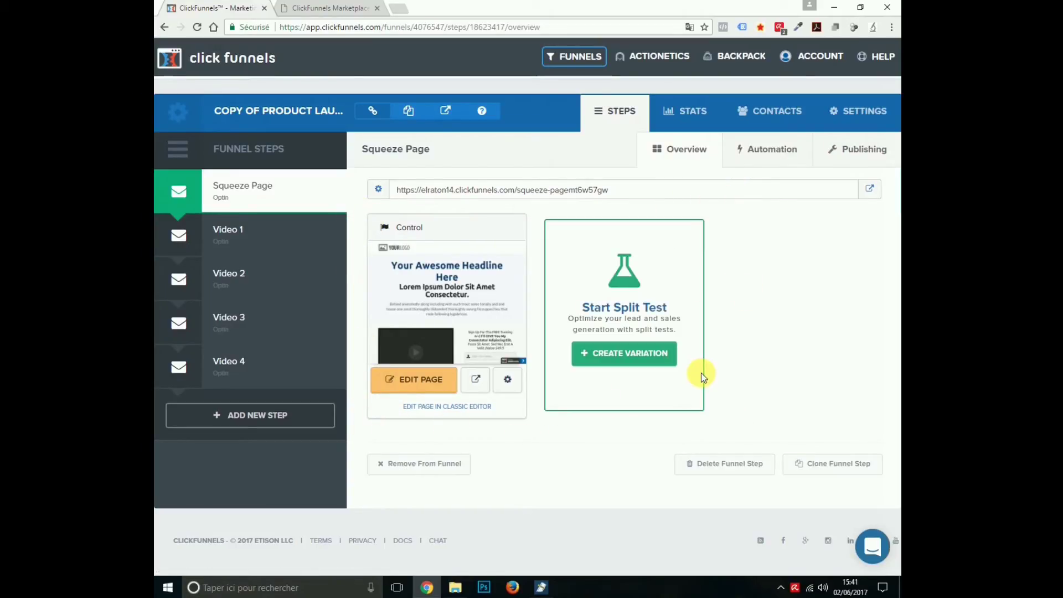
{"action": "mouse_move", "coordinate": [590, 57]}
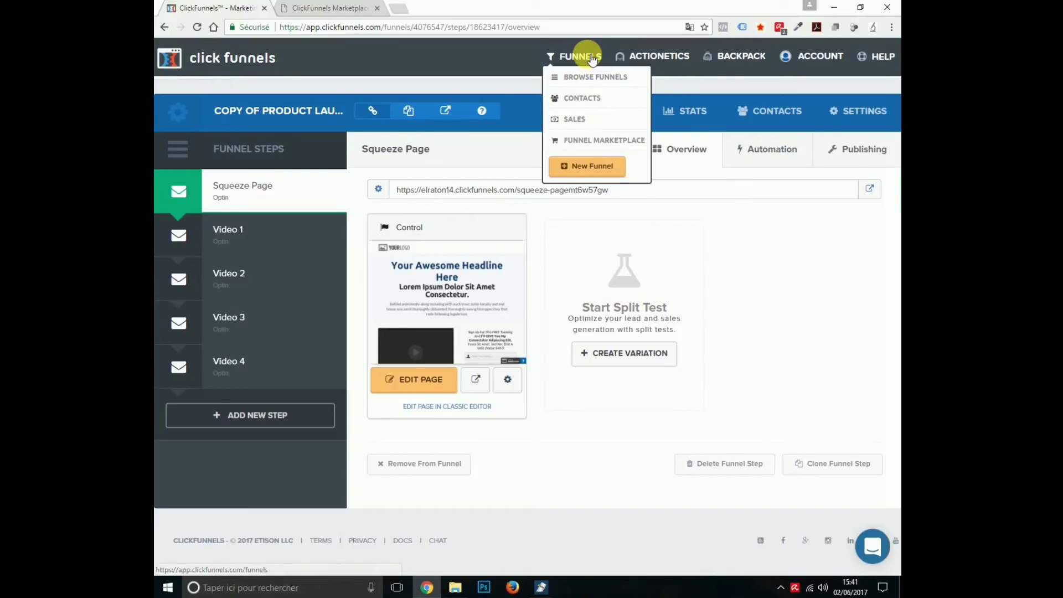
{"action": "left_click", "coordinate": [590, 57]}
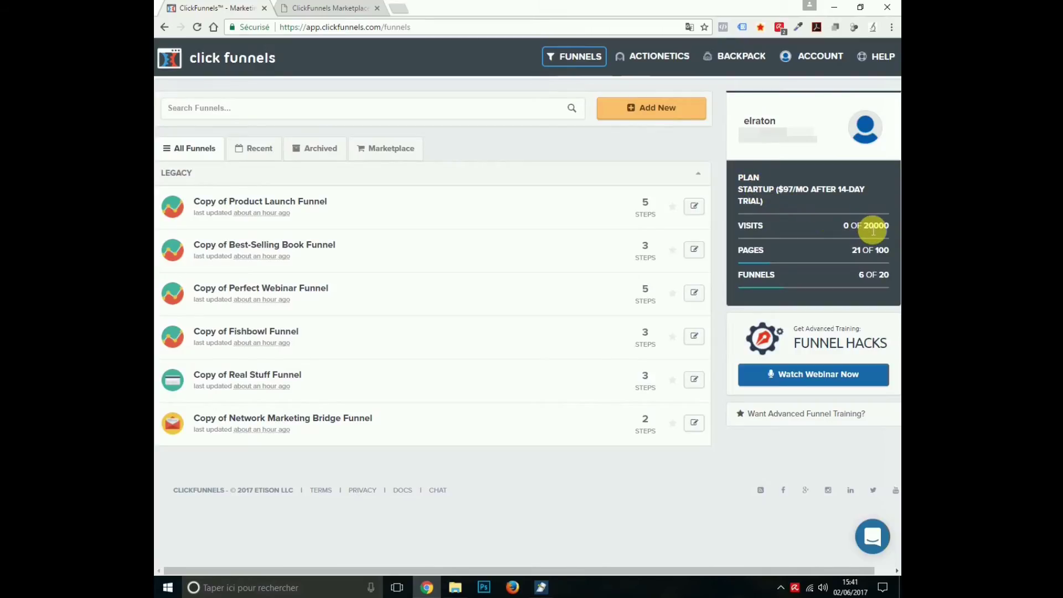
Examine the Startup plan's limits for pages, funnels and visits in the account summary
{"action": "double_click", "coordinate": [882, 252]}
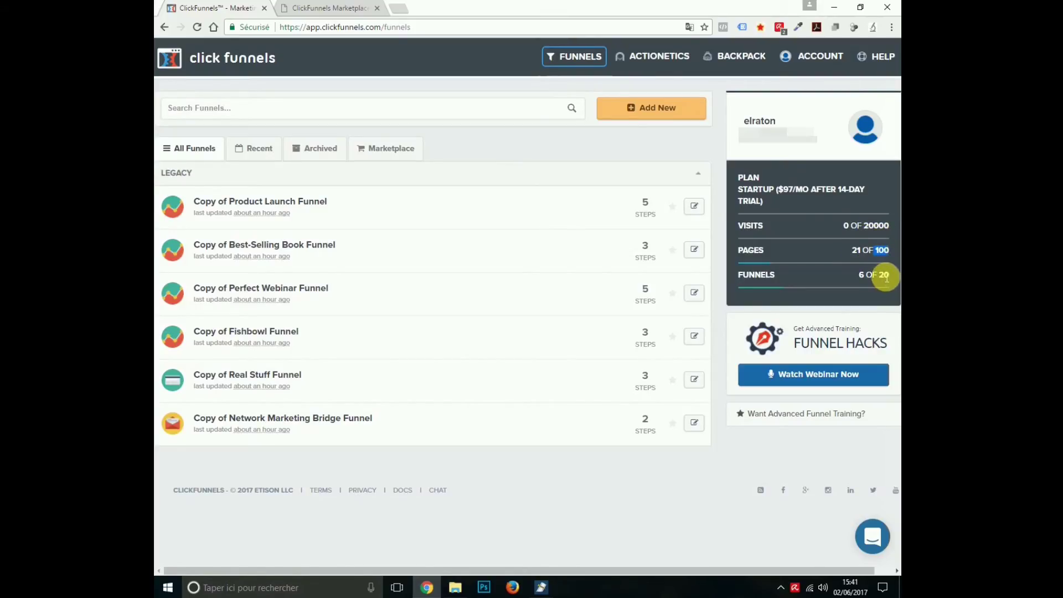
{"action": "double_click", "coordinate": [884, 275]}
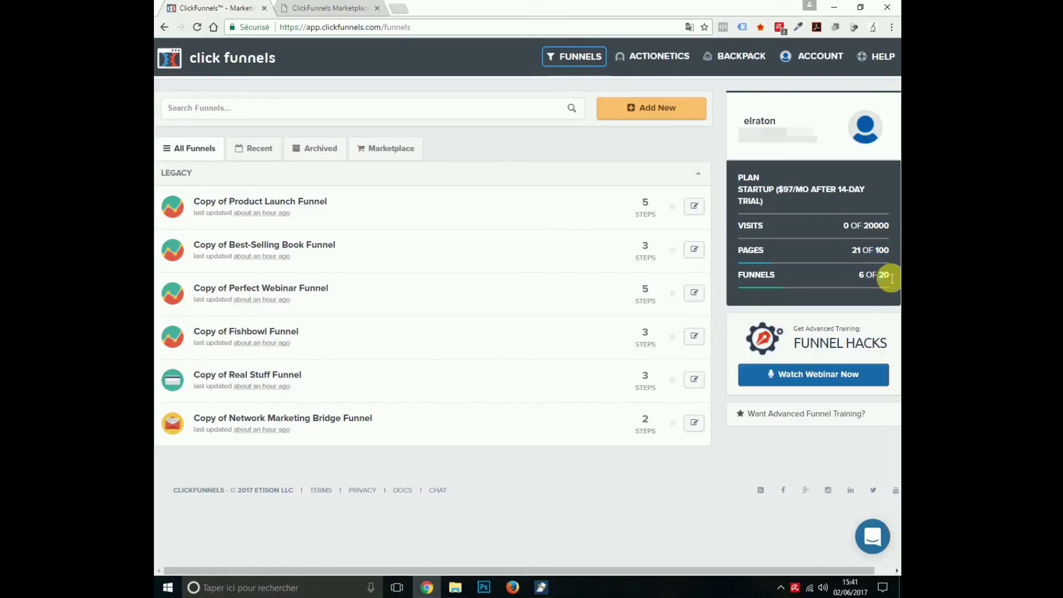
{"action": "double_click", "coordinate": [877, 226]}
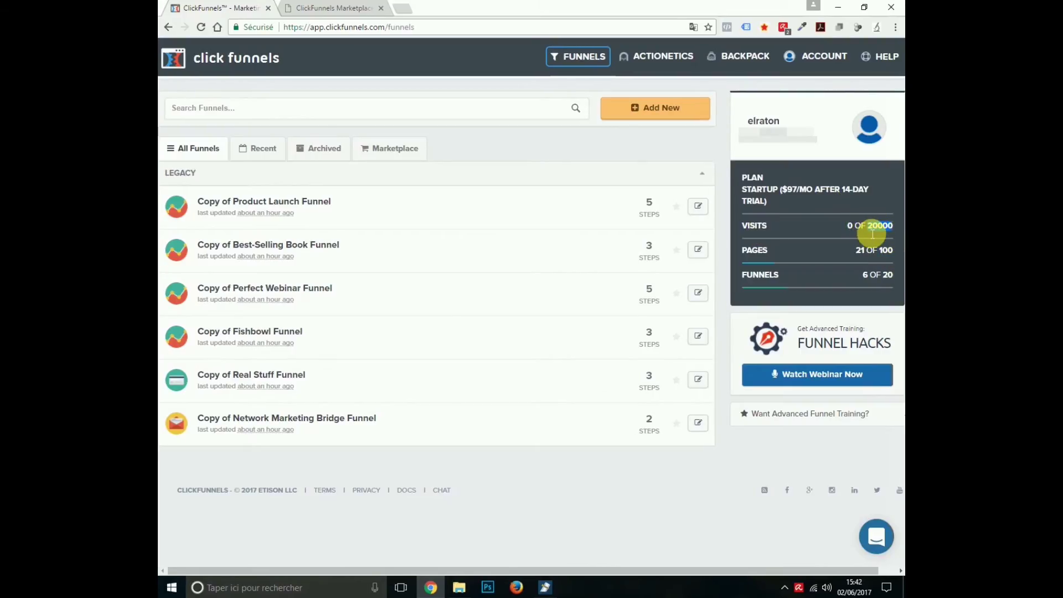
View the upgrade offer for the full suite with Actionetics and Backpack, and close it
{"action": "left_click", "coordinate": [662, 59]}
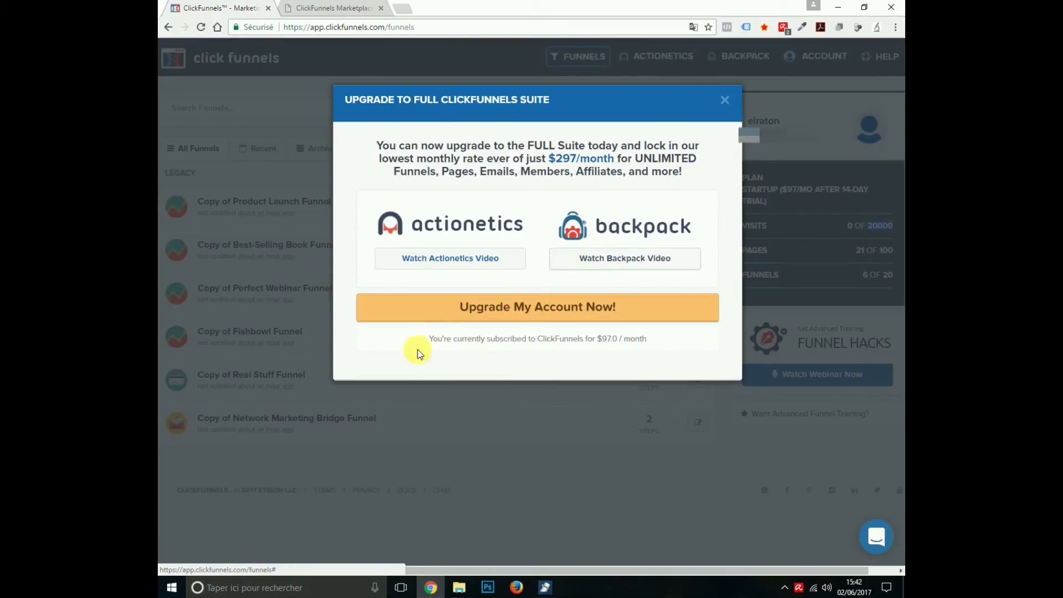
{"action": "left_click", "coordinate": [724, 100]}
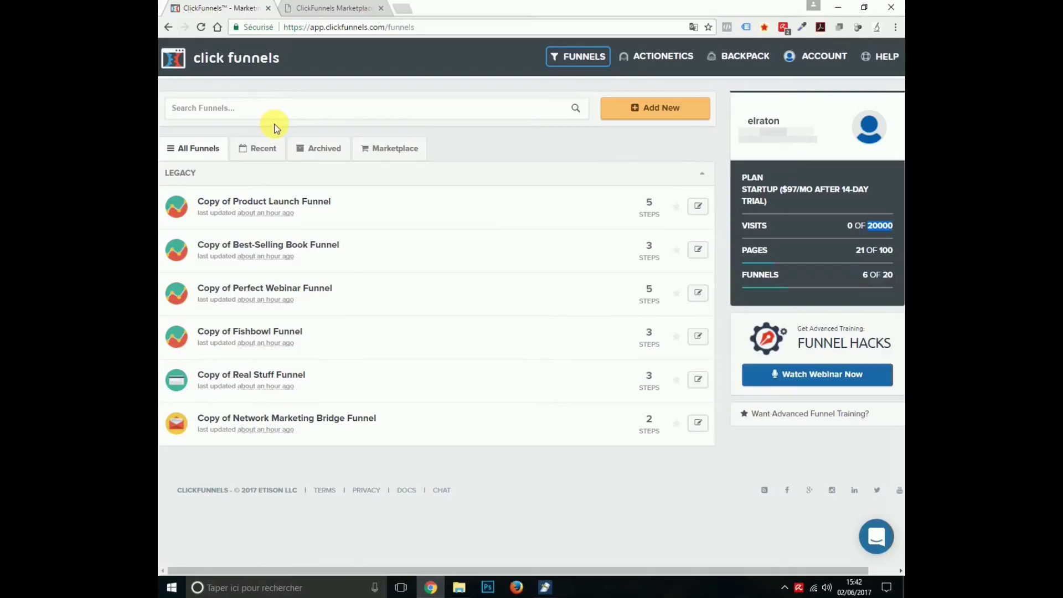
Open the help documentation in a new browser tab, look over its article collections, and return to the funnels list
{"action": "mouse_move", "coordinate": [884, 59]}
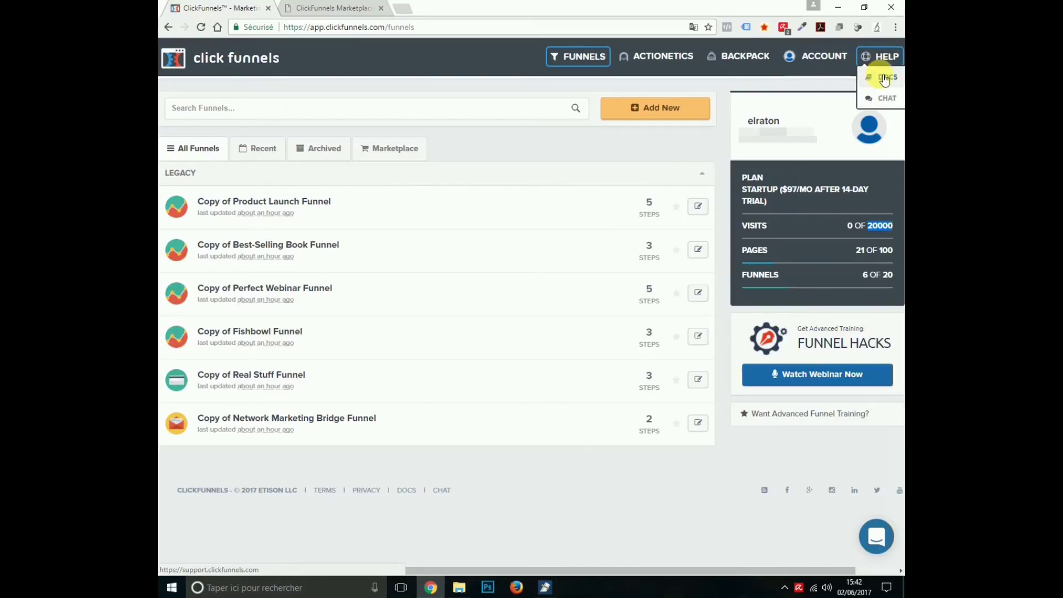
{"action": "right_click", "coordinate": [874, 78]}
{"action": "left_click", "coordinate": [867, 76]}
{"action": "left_click", "coordinate": [463, 7]}
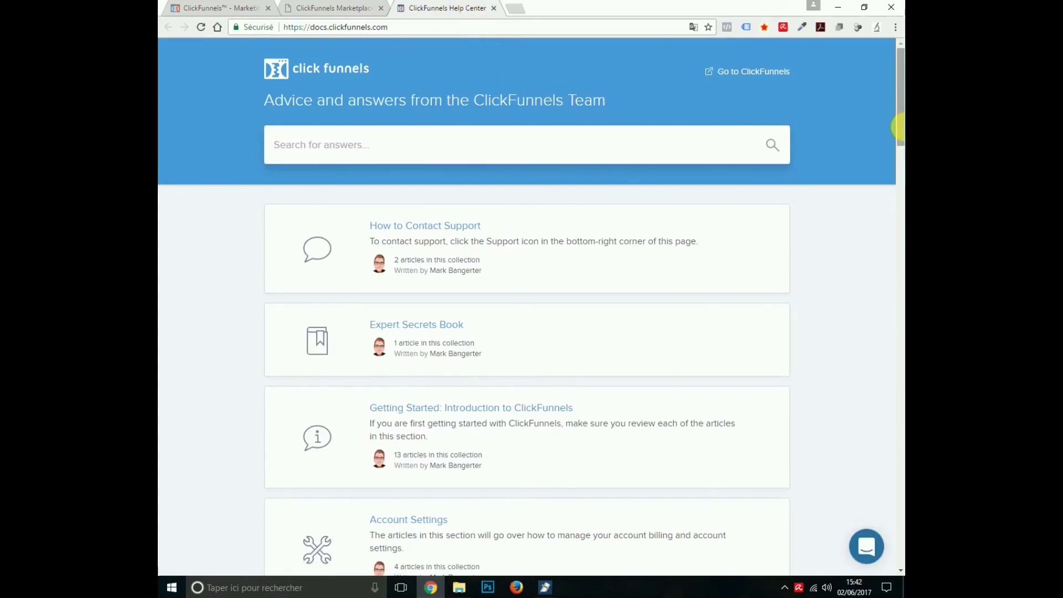
{"action": "mouse_move", "coordinate": [900, 134]}
{"action": "left_mouse_down"}
{"action": "mouse_move", "coordinate": [897, 537]}
{"action": "mouse_move", "coordinate": [897, 118]}
{"action": "left_mouse_up"}
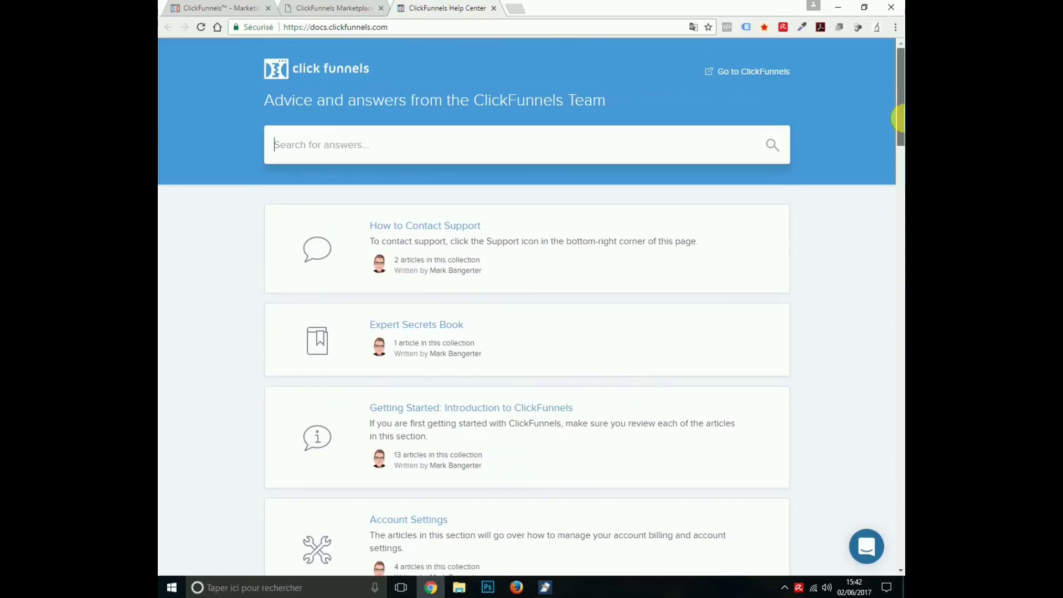
{"action": "left_click", "coordinate": [493, 8]}
{"action": "left_click", "coordinate": [216, 9]}
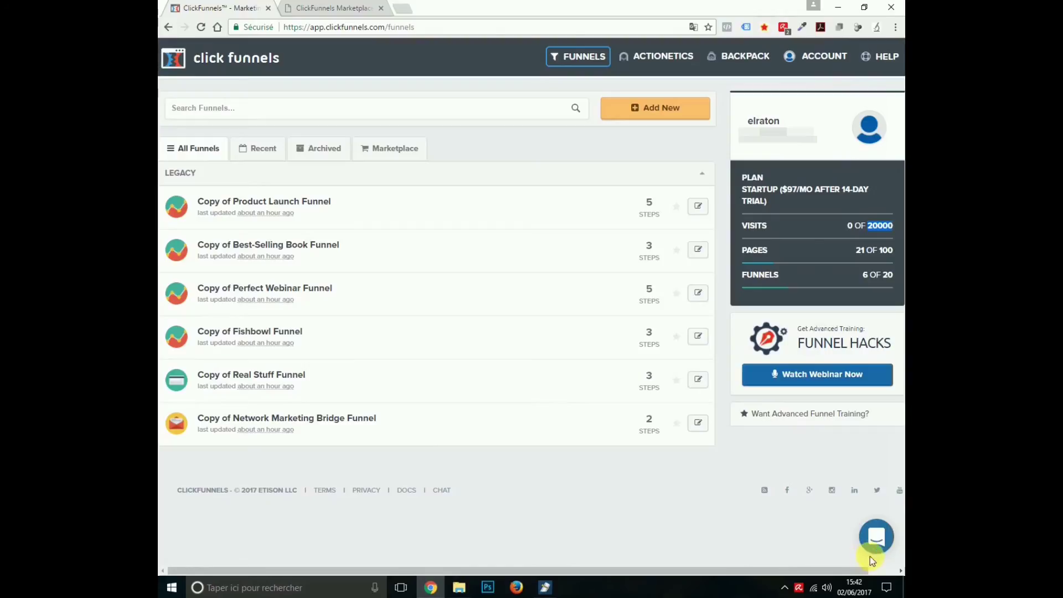
Draft the message "Hello :) I love you :D" in a new support conversation and close the chat without sending it
{"action": "left_click", "coordinate": [877, 538]}
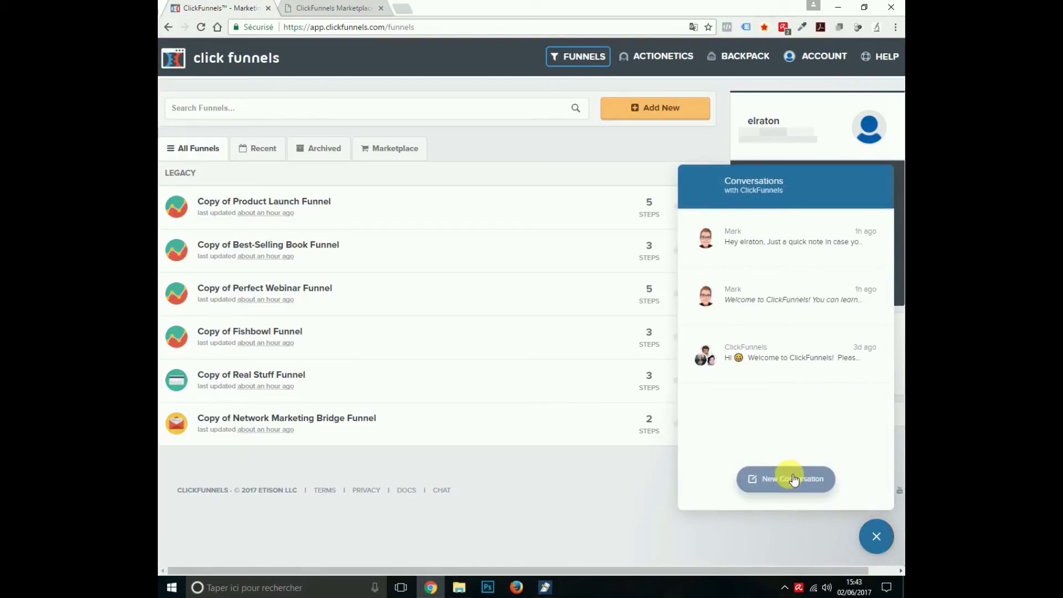
{"action": "left_click", "coordinate": [786, 478]}
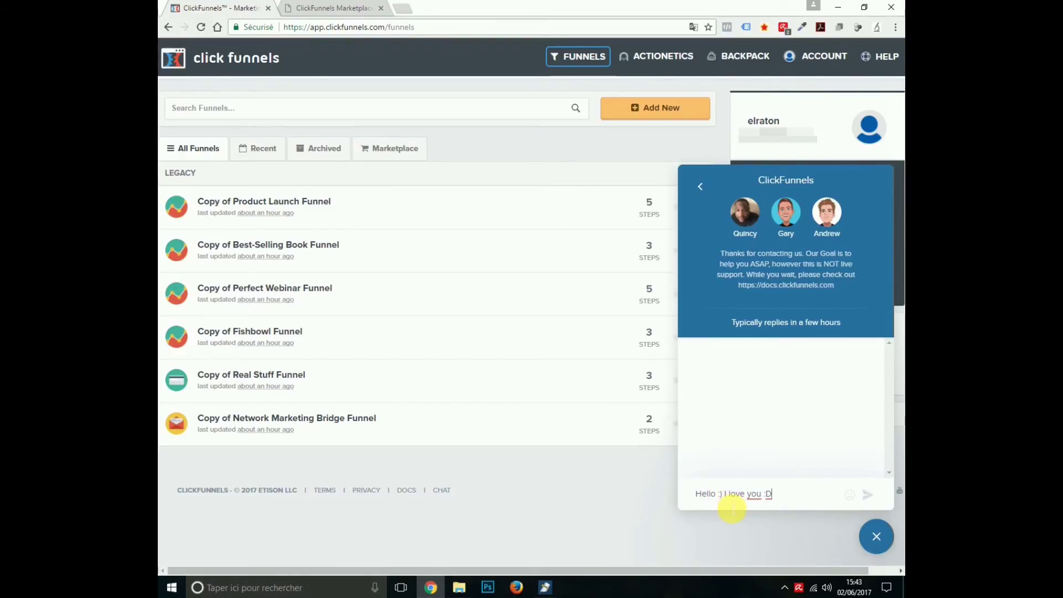
{"action": "left_click", "coordinate": [876, 537]}
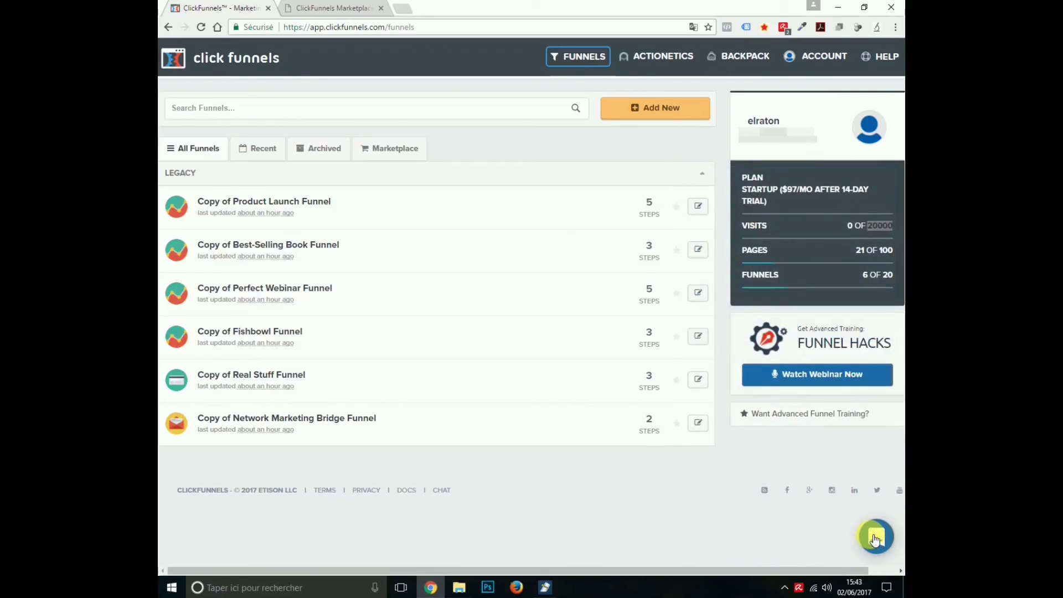